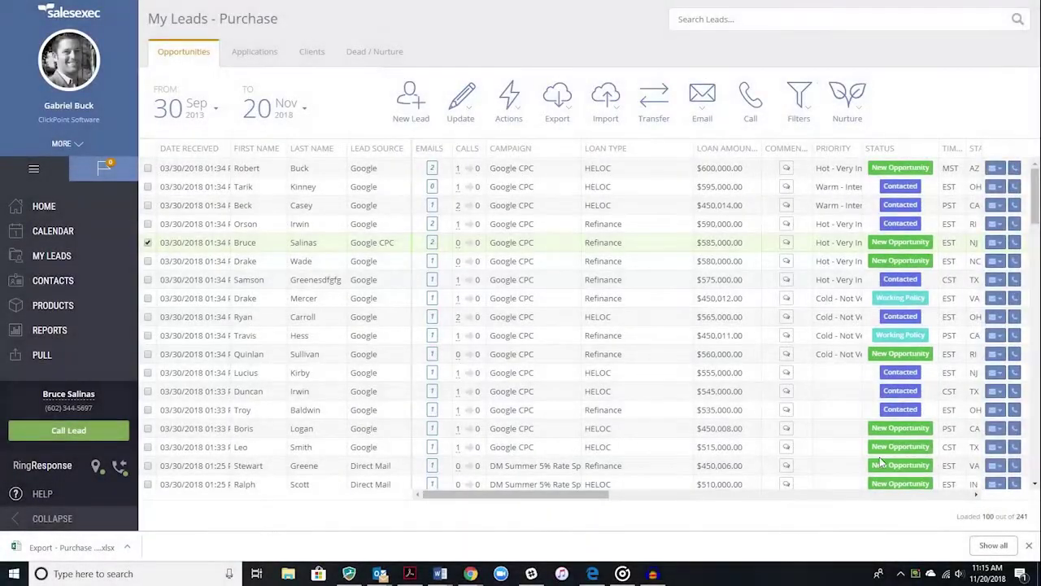
{"action": "right_click", "coordinate": [339, 281]}
{"action": "mouse_move", "coordinate": [391, 334]}
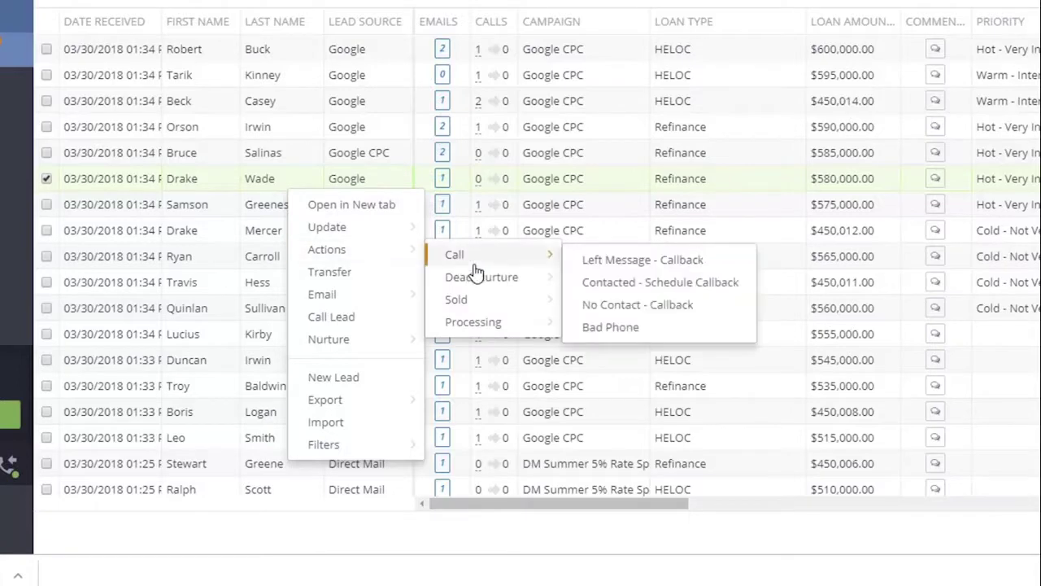
{"action": "mouse_move", "coordinate": [496, 326]}
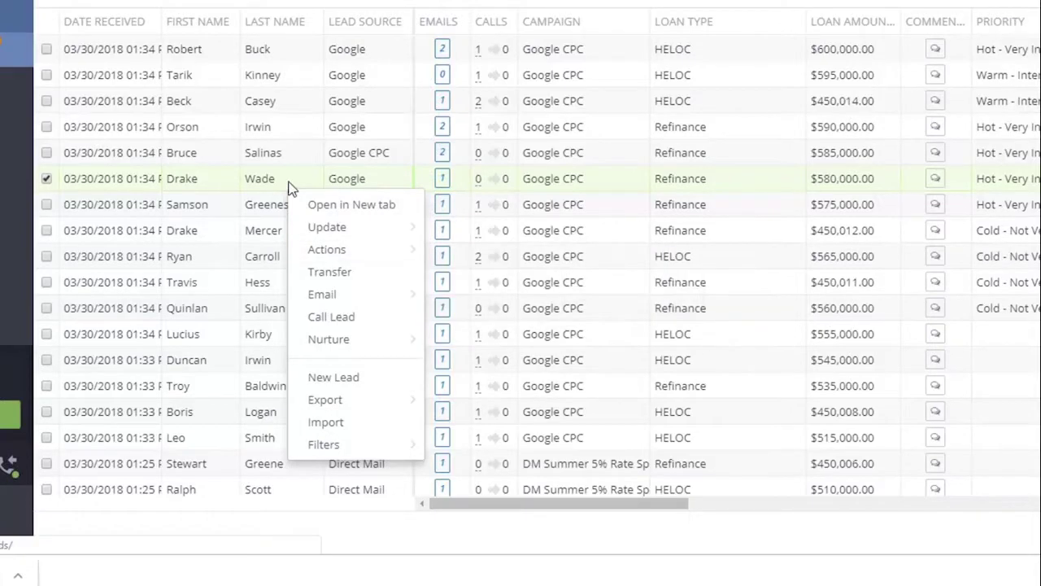
{"action": "left_click", "coordinate": [252, 156]}
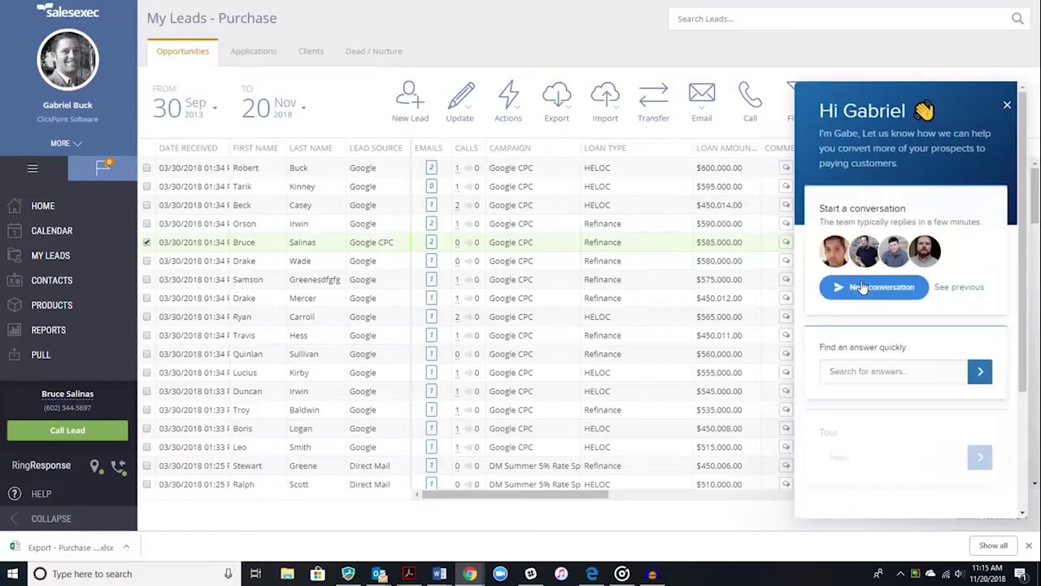
{"action": "left_click", "coordinate": [862, 368]}
{"action": "type", "text": "Configure Lea"}
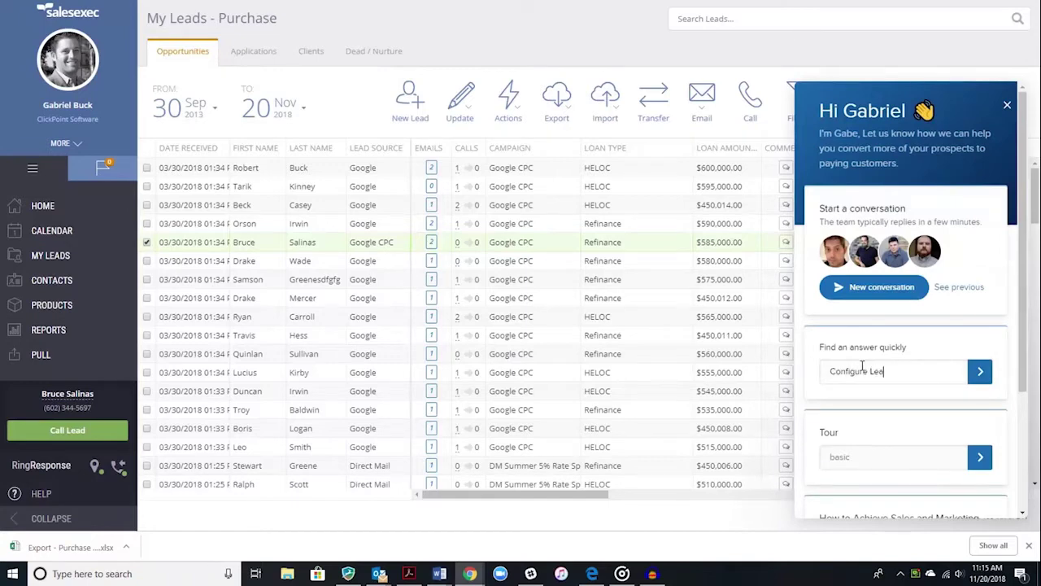
{"action": "type", "text": "d Manager"}
{"action": "key", "text": "Return"}
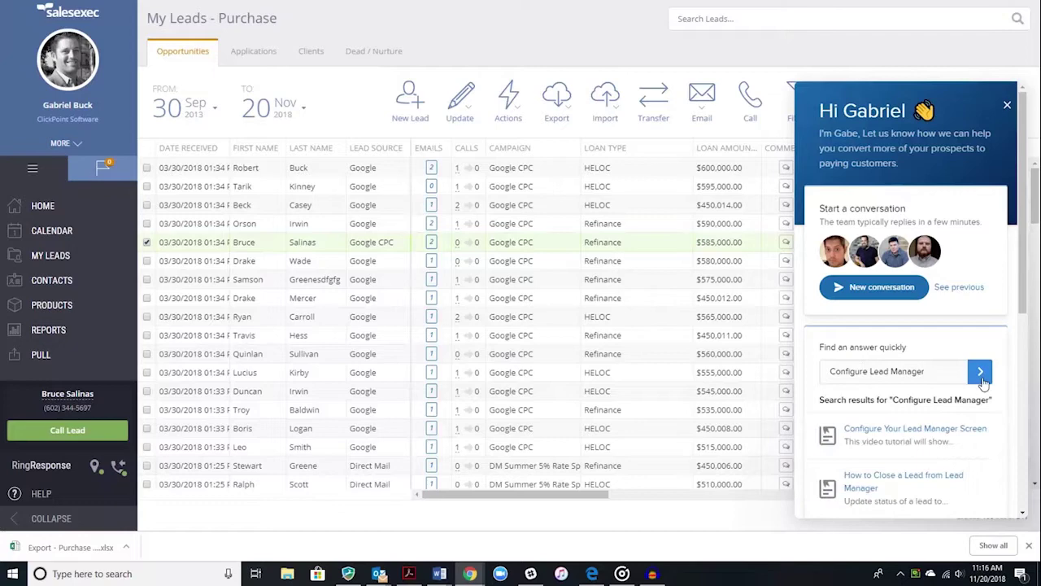
{"action": "scroll", "coordinate": [936, 233], "scroll_direction": "down", "scroll_amount": 3}
{"action": "left_click", "coordinate": [927, 194]}
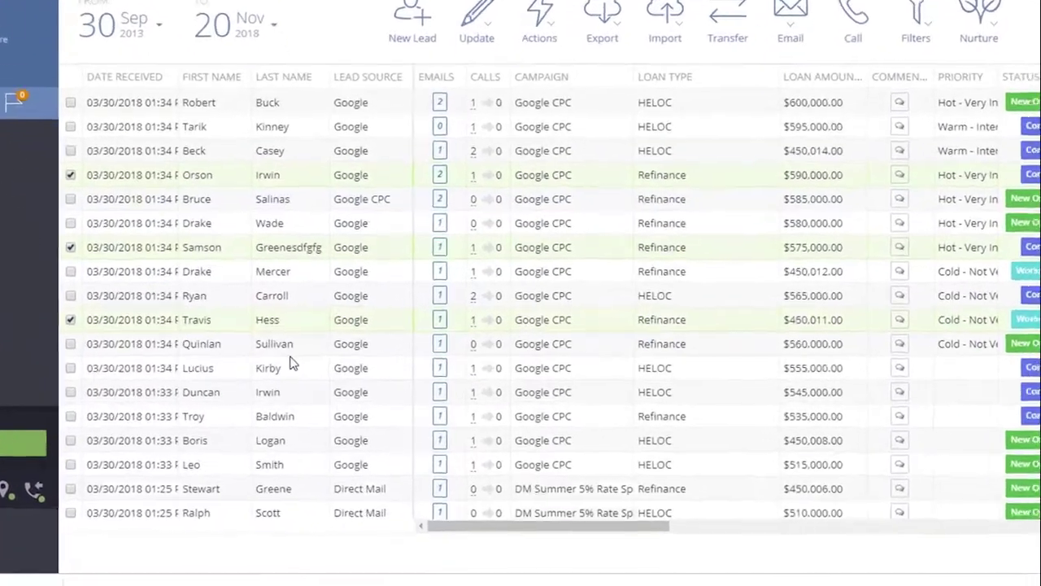
Check one more lead, power-dial the checked leads, then return to the Purchase list.
{"action": "left_click", "coordinate": [292, 398]}
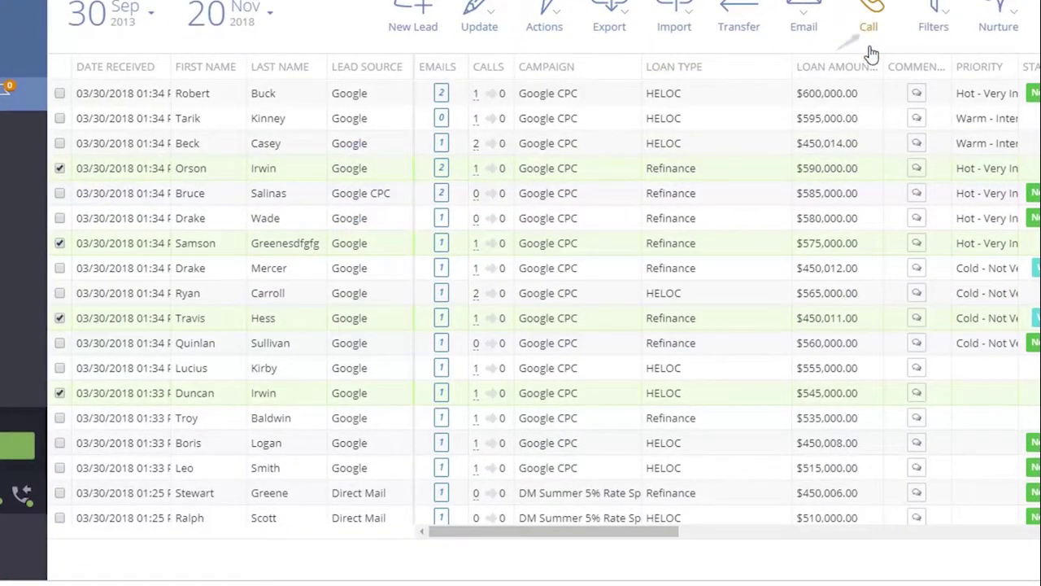
{"action": "left_click", "coordinate": [867, 25]}
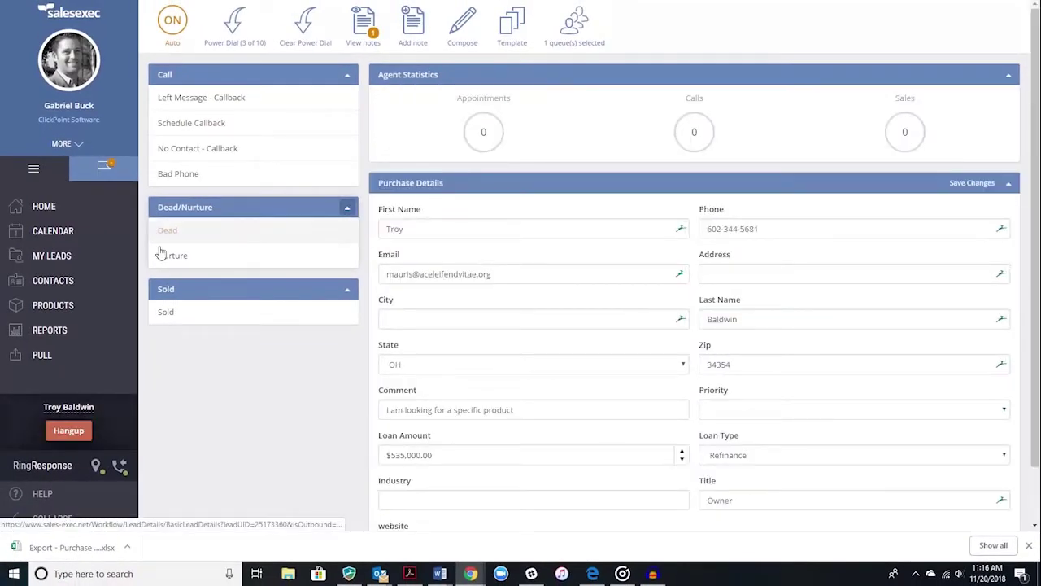
{"action": "left_click", "coordinate": [68, 256]}
{"action": "left_click", "coordinate": [1029, 546]}
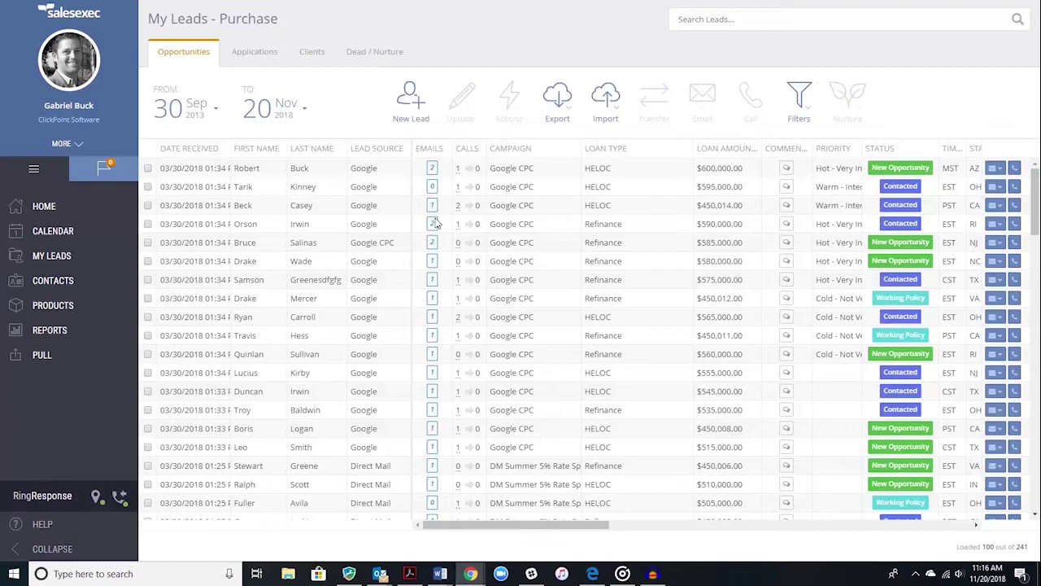
Check two leads and browse the Email and Nurture bulk-action menus.
{"action": "left_click", "coordinate": [303, 206]}
{"action": "left_click", "coordinate": [311, 261]}
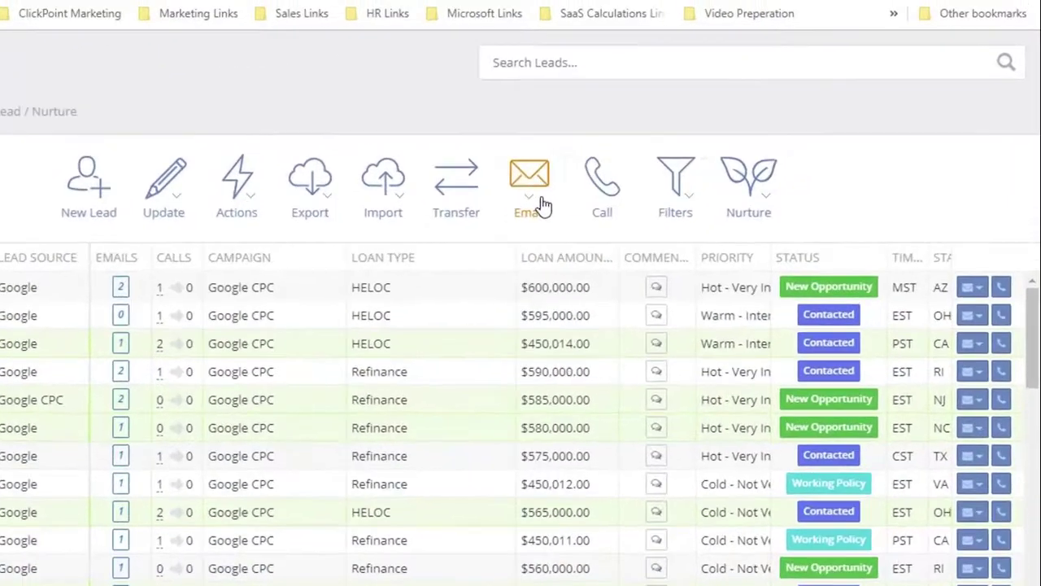
{"action": "left_click", "coordinate": [702, 98]}
{"action": "mouse_move", "coordinate": [709, 163]}
{"action": "mouse_move", "coordinate": [683, 330]}
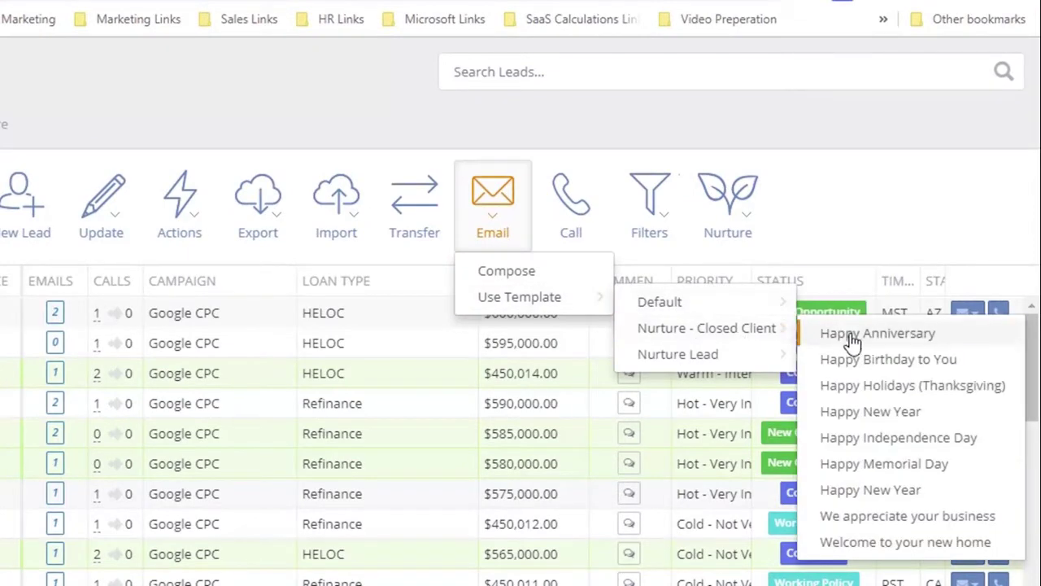
{"action": "left_click", "coordinate": [723, 236]}
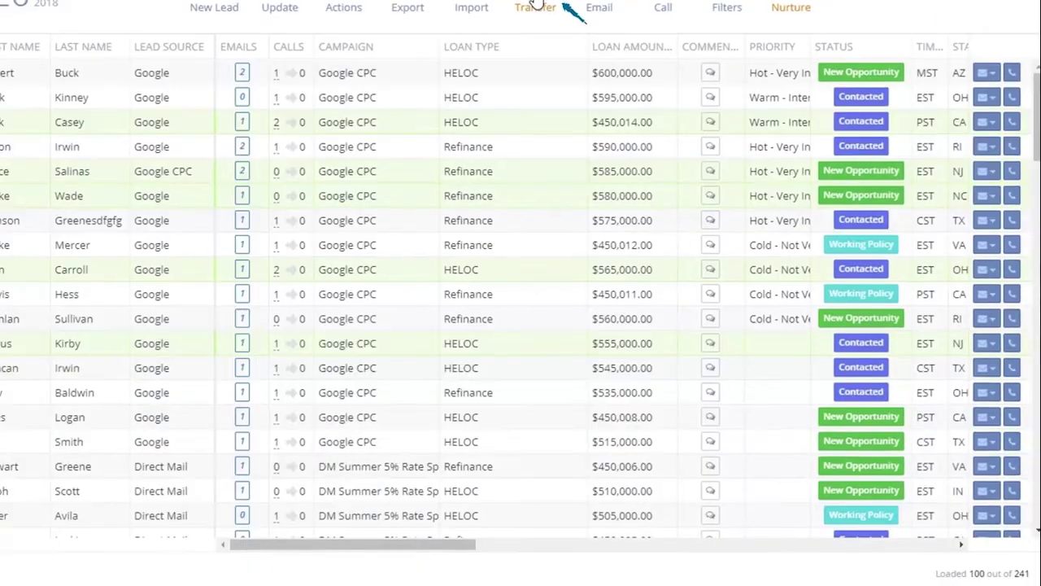
Start a transfer to a chosen user, cancel it, then check three more leads.
{"action": "left_click", "coordinate": [414, 220]}
{"action": "left_click", "coordinate": [419, 267]}
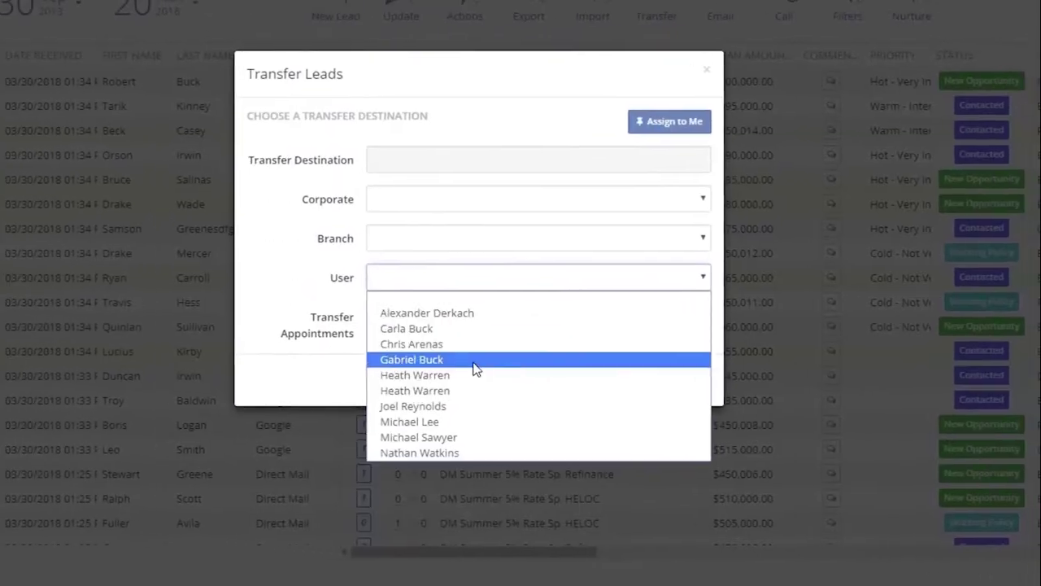
{"action": "left_click", "coordinate": [362, 358]}
{"action": "left_click", "coordinate": [644, 387]}
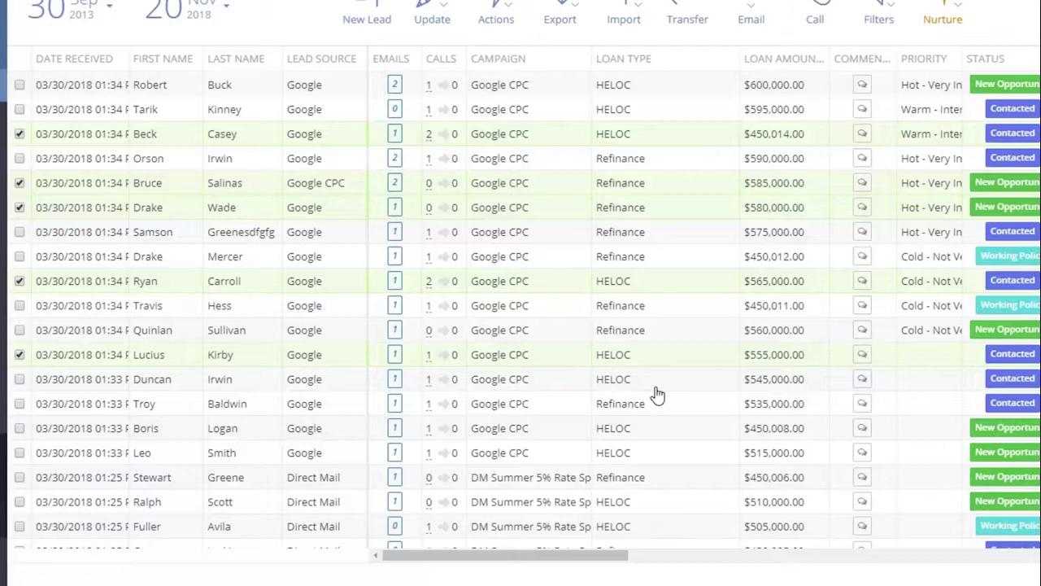
{"action": "left_click", "coordinate": [290, 283]}
{"action": "left_click", "coordinate": [281, 356]}
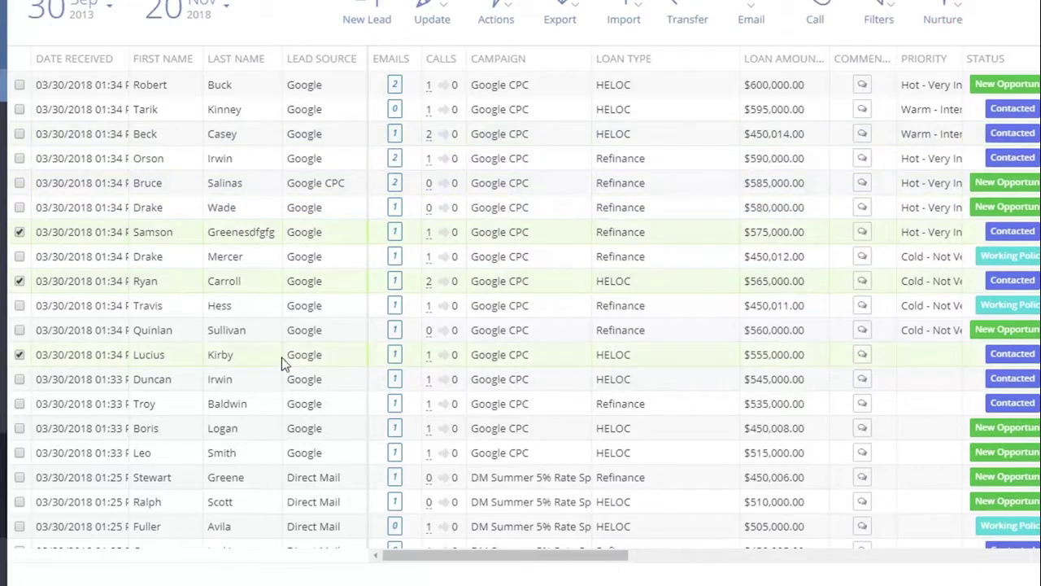
{"action": "left_click", "coordinate": [278, 402]}
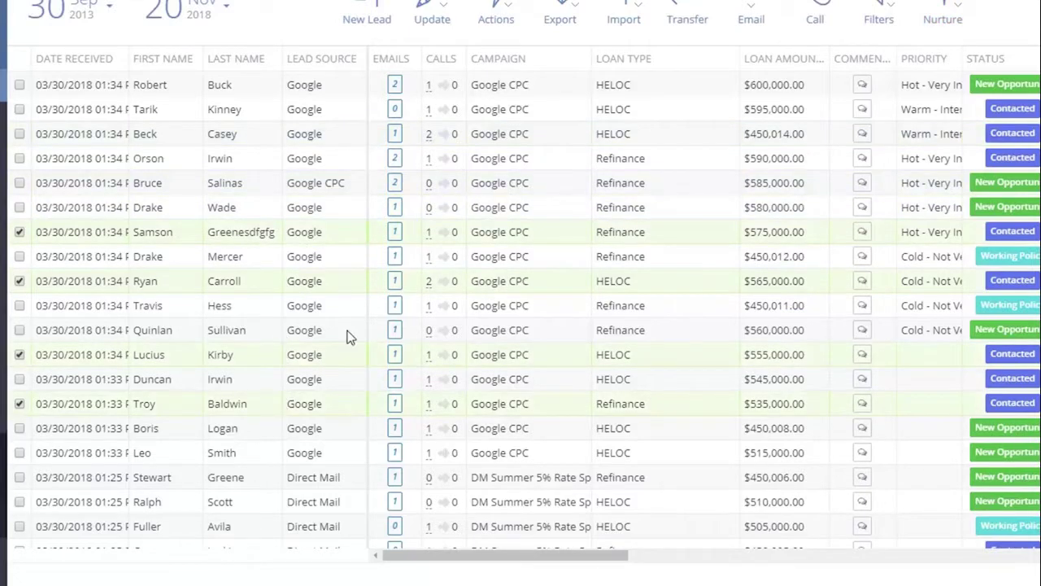
Quick-edit the checked leads one by one from the actions list, then close the form.
{"action": "right_click", "coordinate": [526, 239]}
{"action": "mouse_move", "coordinate": [564, 251]}
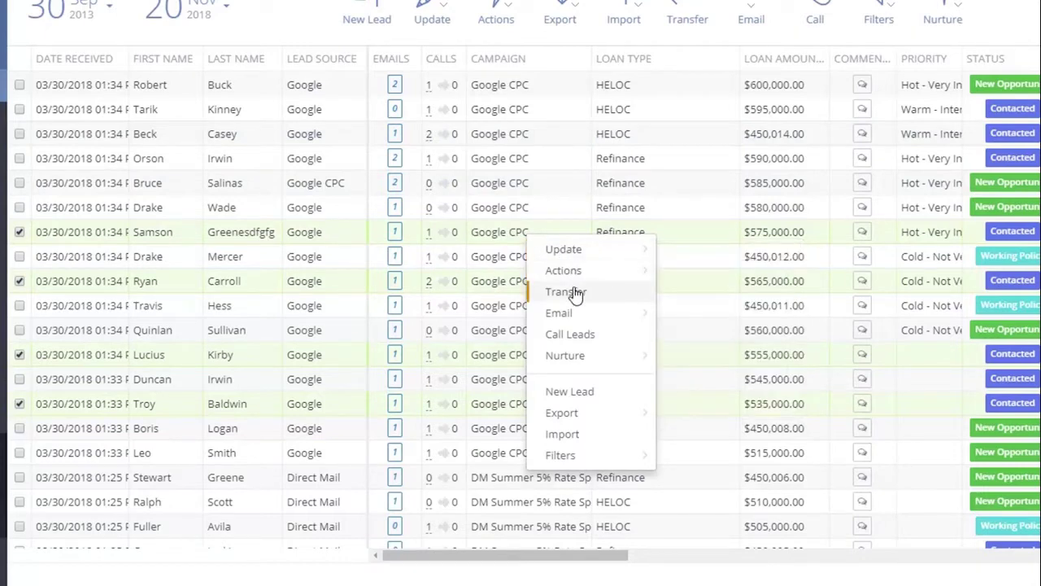
{"action": "right_click", "coordinate": [481, 238]}
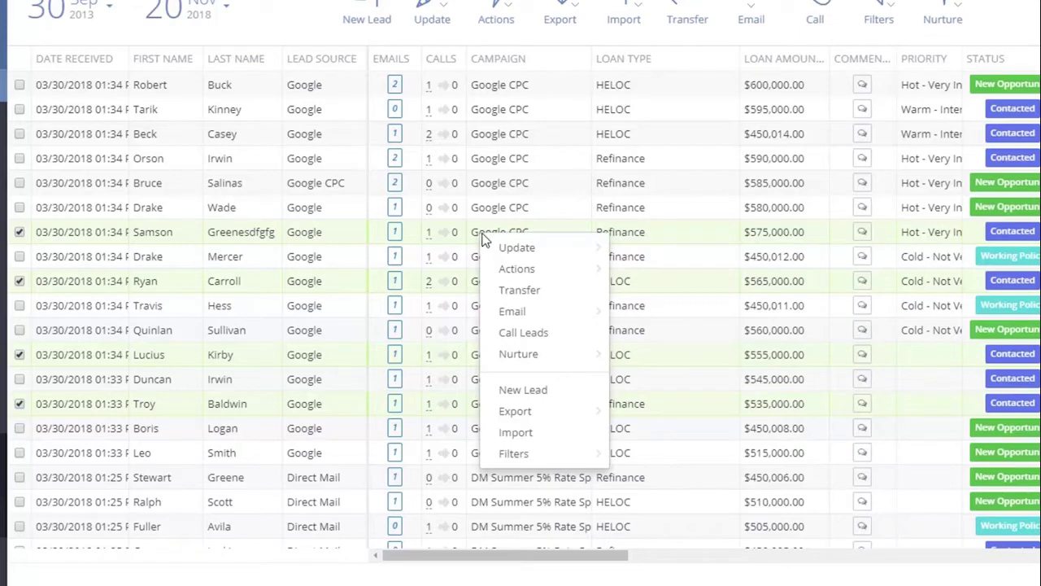
{"action": "mouse_move", "coordinate": [504, 248]}
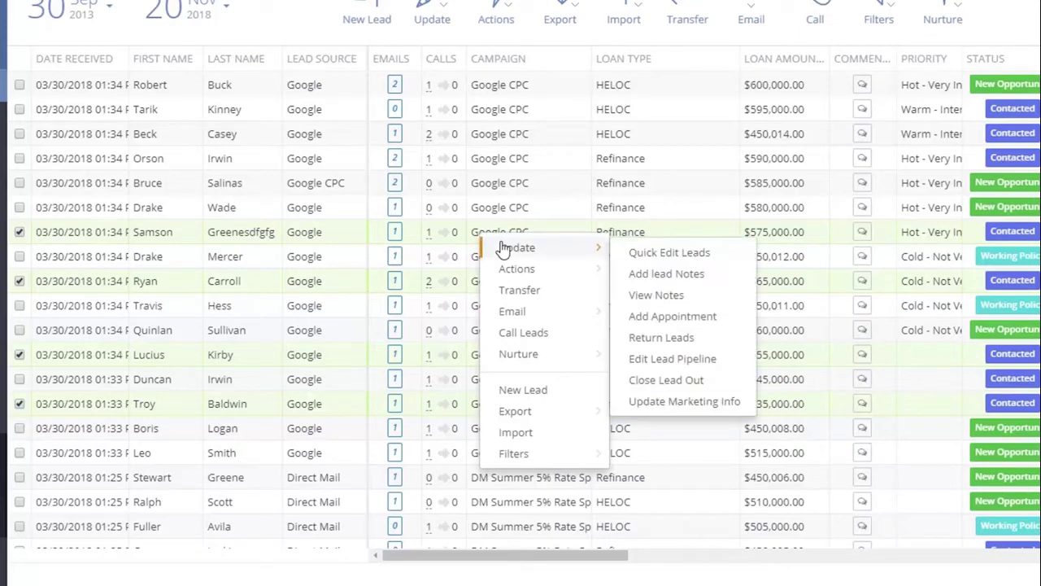
{"action": "left_click", "coordinate": [672, 252]}
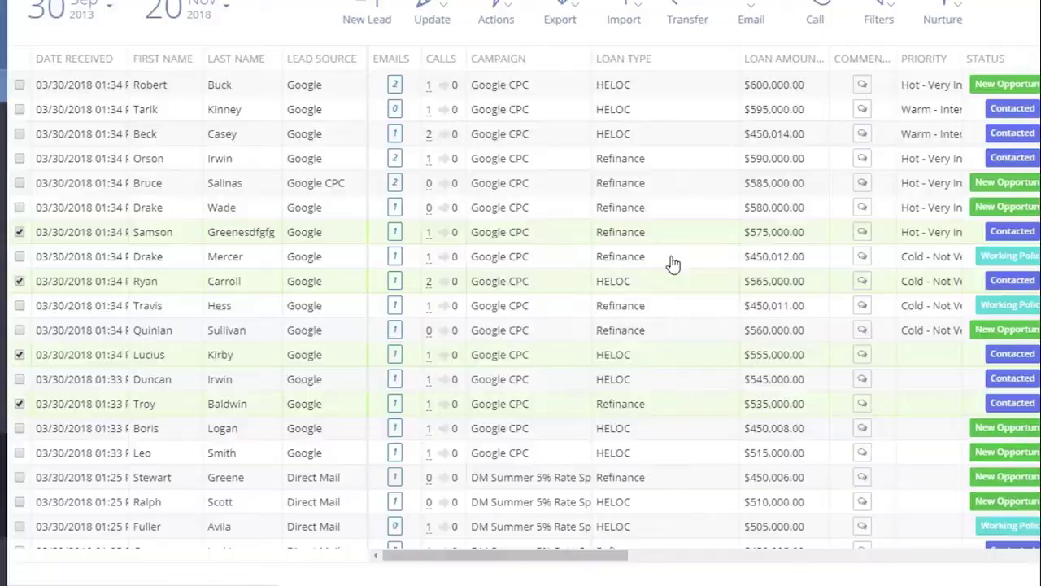
{"action": "left_click", "coordinate": [708, 468]}
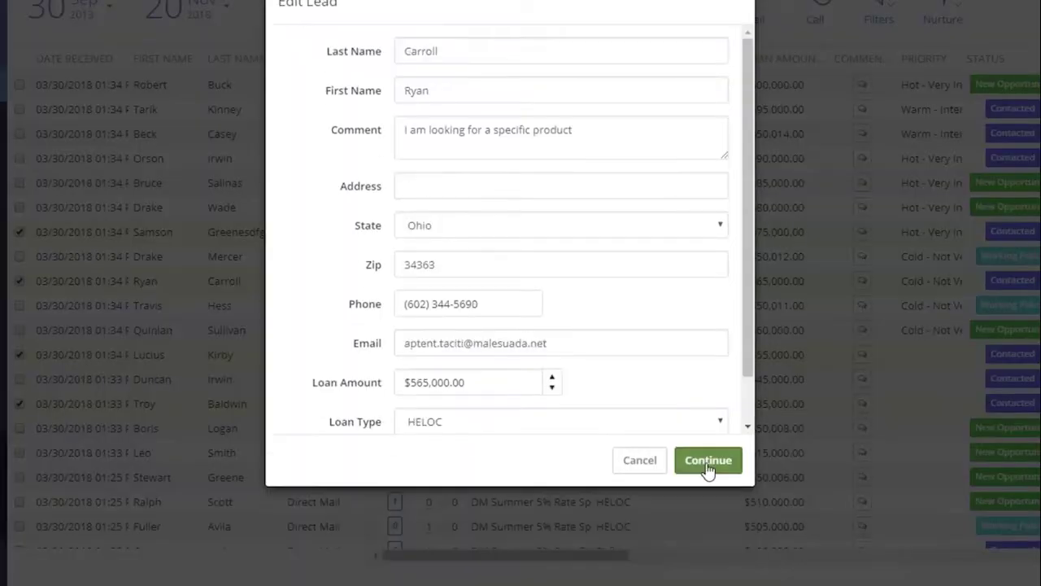
{"action": "left_click", "coordinate": [646, 463]}
Add and save the note 'N' on the checked lead.
{"action": "right_click", "coordinate": [583, 240]}
{"action": "mouse_move", "coordinate": [606, 246]}
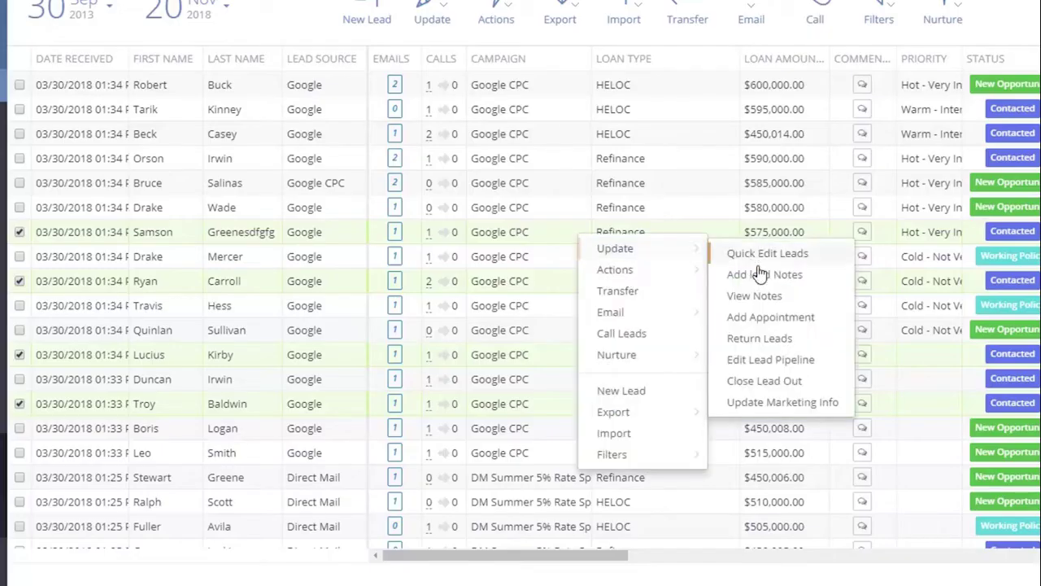
{"action": "left_click", "coordinate": [765, 275]}
{"action": "type", "text": "Notes"}
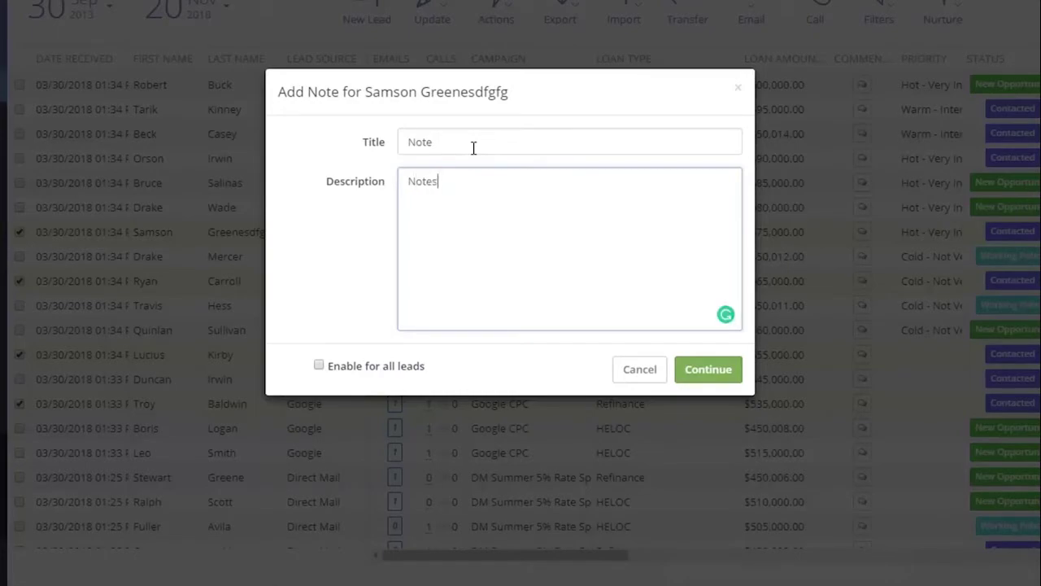
{"action": "left_click", "coordinate": [737, 373]}
Update marketing info to Lead Source Referral and Campaign Exclusive Leads, and confirm.
{"action": "left_click", "coordinate": [768, 404]}
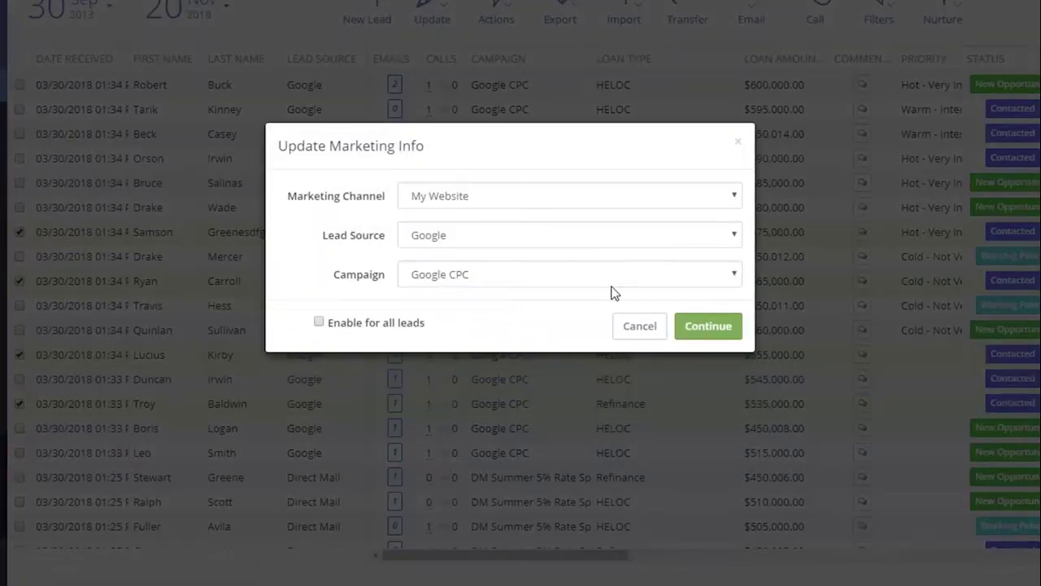
{"action": "left_click", "coordinate": [505, 232]}
{"action": "left_click", "coordinate": [464, 284]}
{"action": "left_click", "coordinate": [462, 276]}
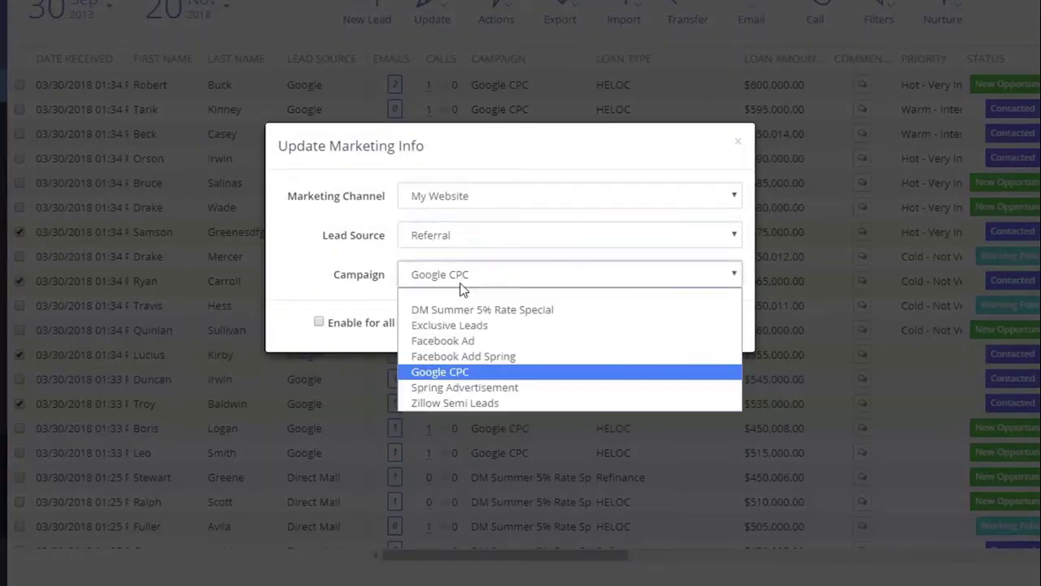
{"action": "left_click", "coordinate": [455, 327]}
{"action": "left_click", "coordinate": [718, 325]}
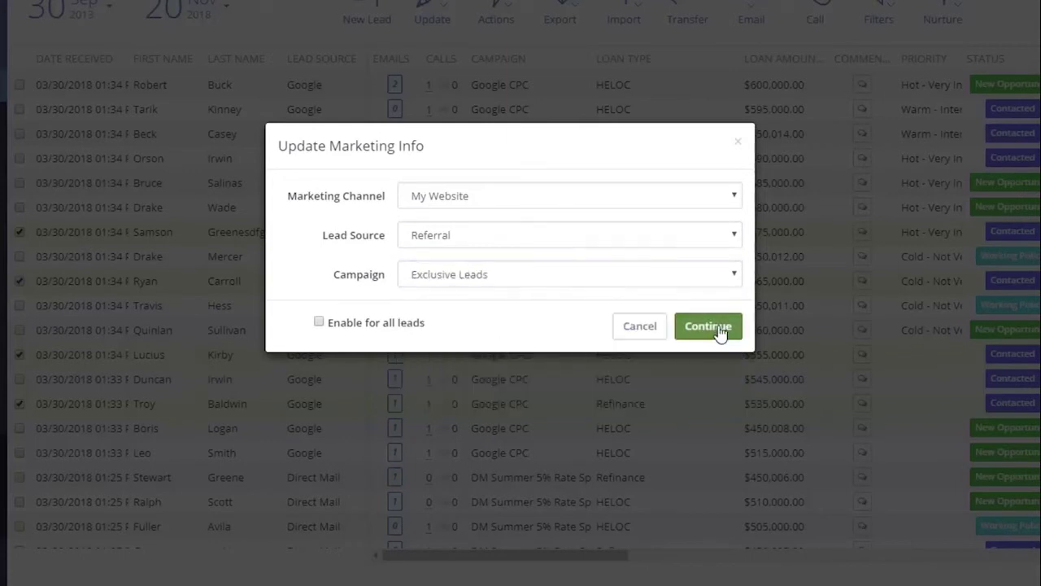
Close the marketing info dialog and export the leads to an xlsx spreadsheet.
{"action": "left_click", "coordinate": [738, 142]}
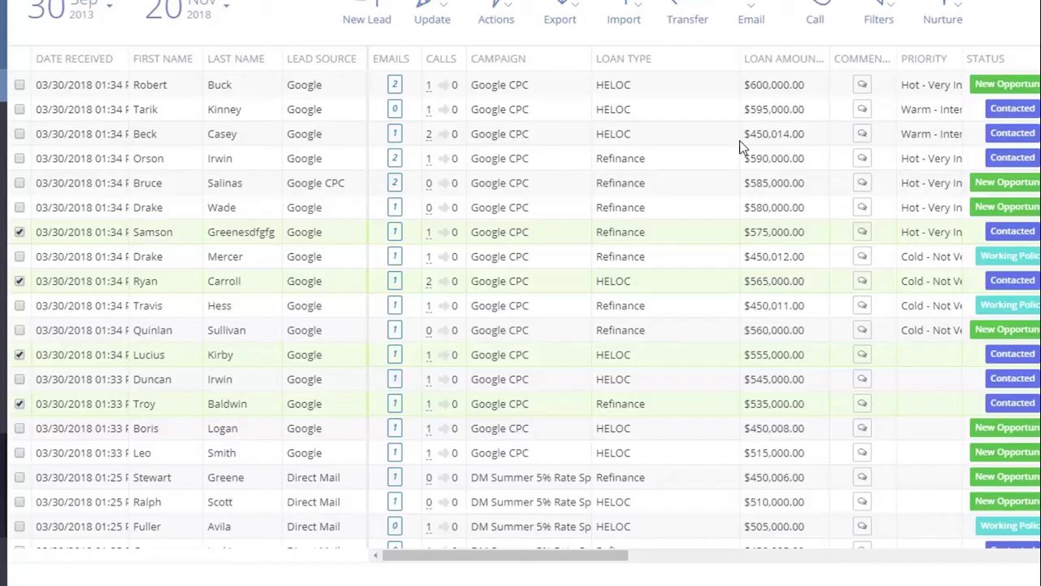
{"action": "left_click", "coordinate": [561, 31]}
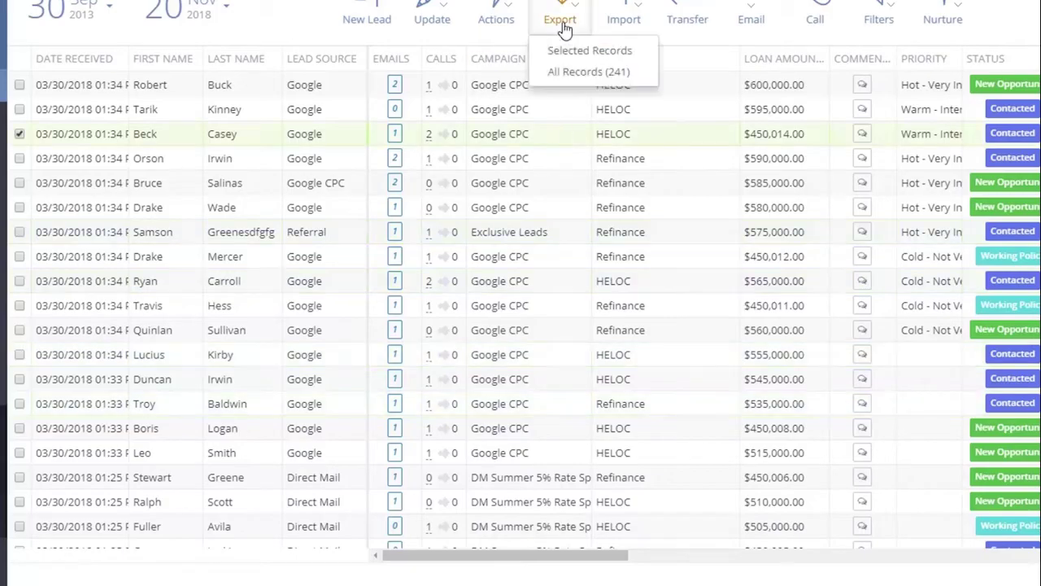
{"action": "left_click", "coordinate": [587, 47]}
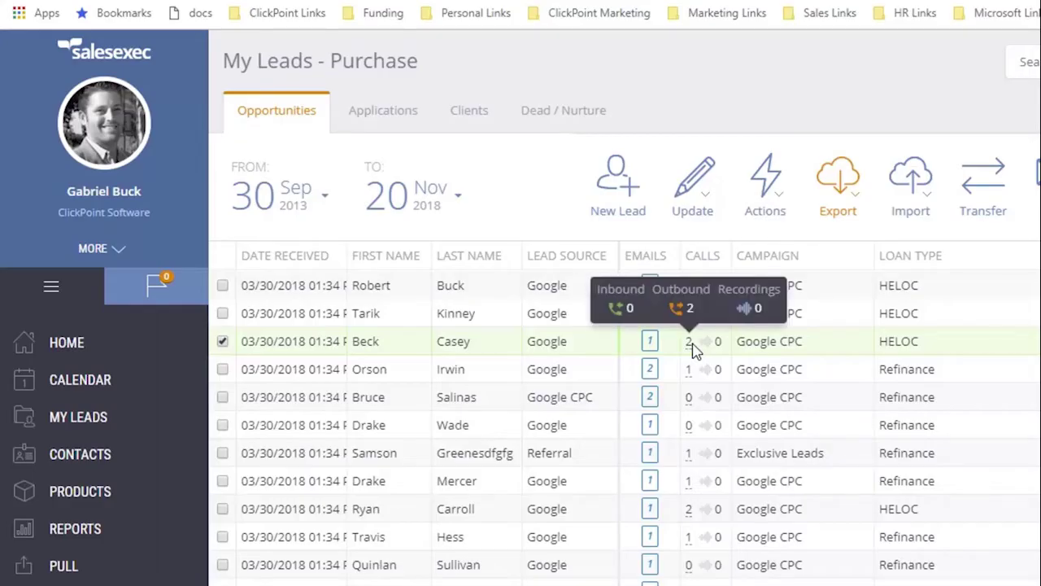
Call the fourth lead from its phone icon, hang up, then check the fifth lead.
{"action": "mouse_move", "coordinate": [691, 379]}
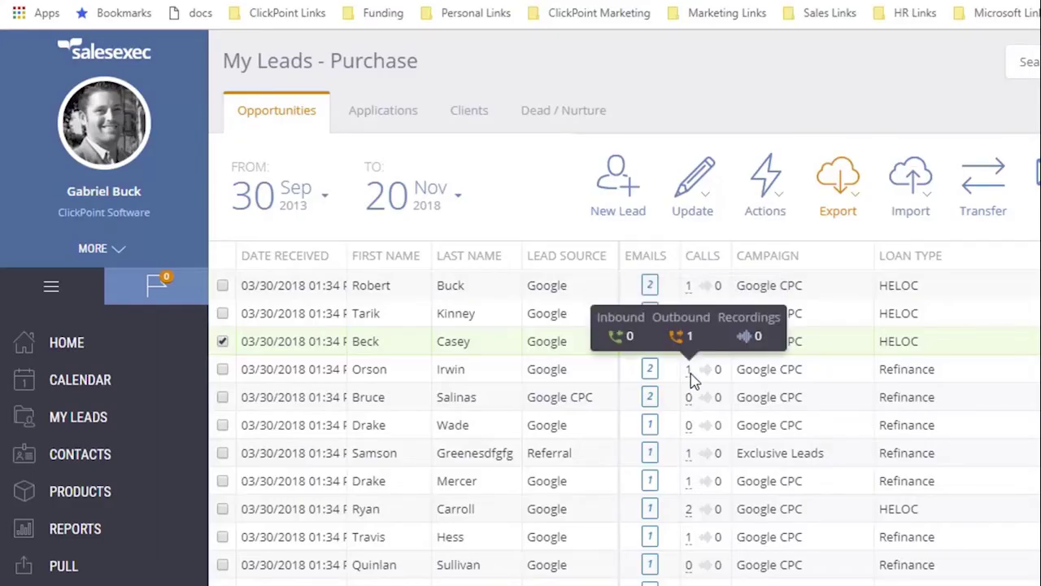
{"action": "left_click", "coordinate": [1008, 295]}
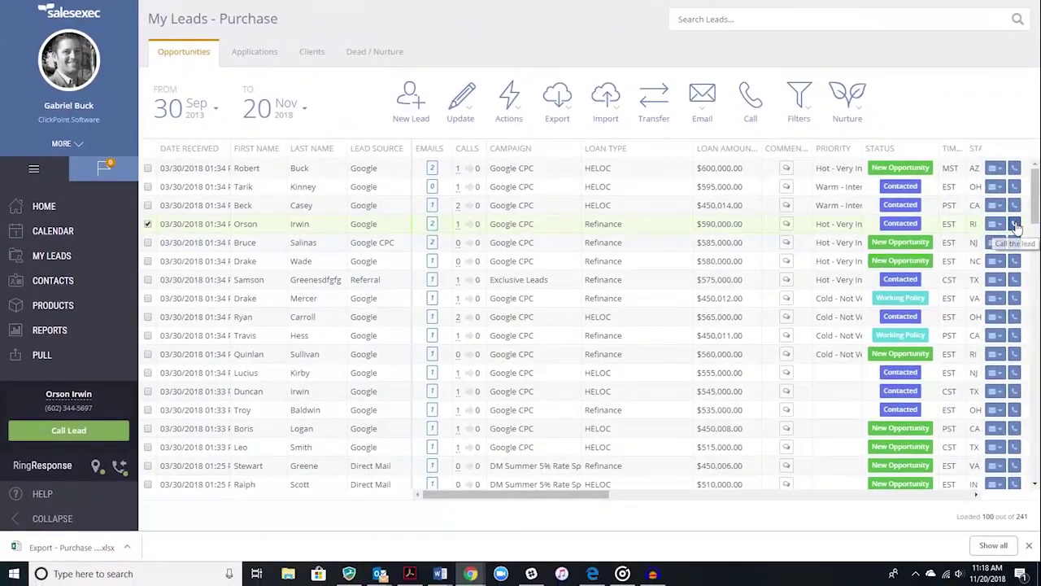
{"action": "left_click", "coordinate": [1040, 241]}
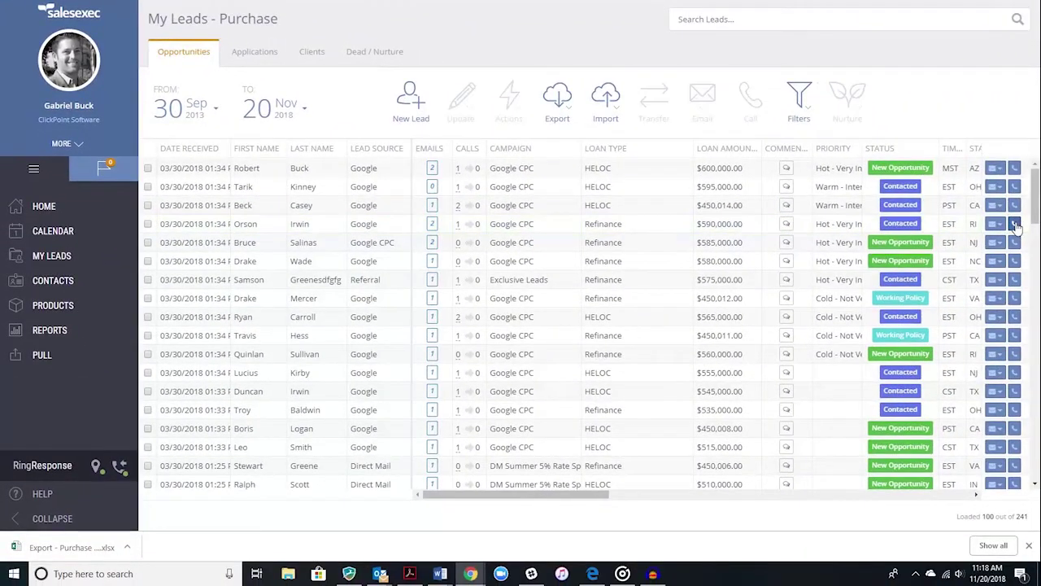
{"action": "left_click", "coordinate": [1014, 226]}
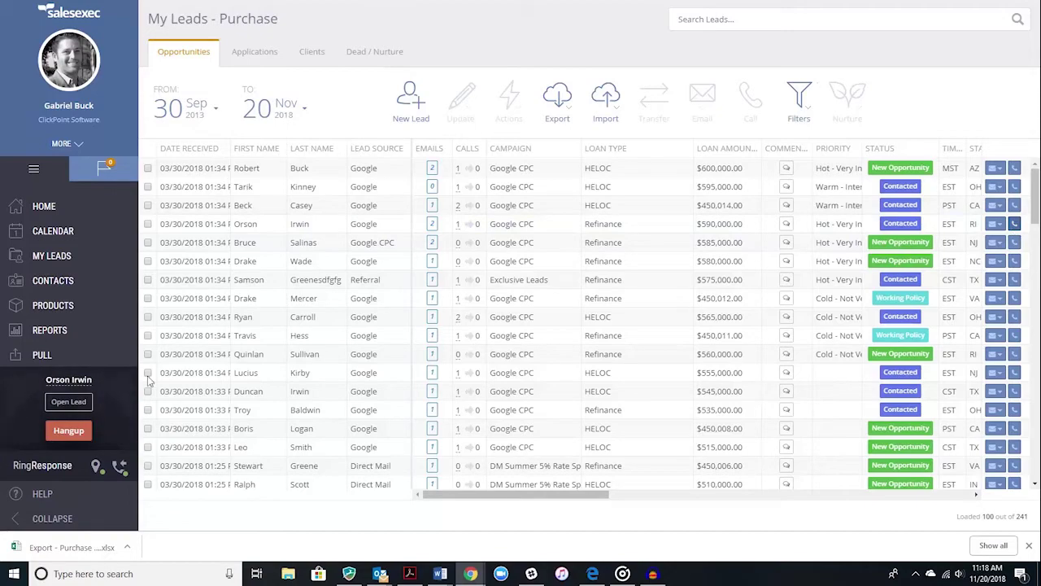
{"action": "left_click", "coordinate": [73, 433]}
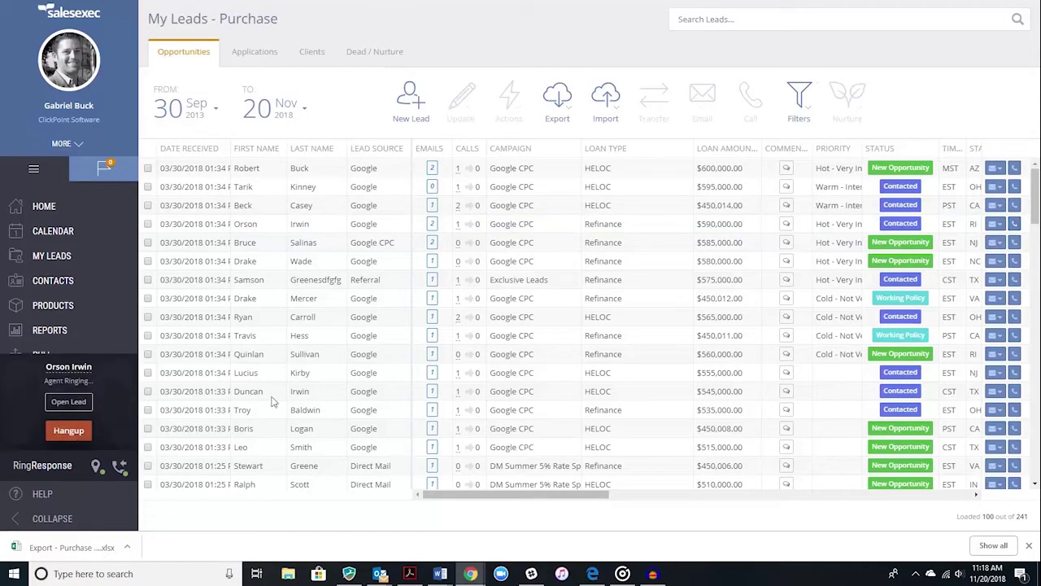
{"action": "left_click", "coordinate": [525, 244]}
Create, name, save and apply a filter showing only leads assigned to one user.
{"action": "left_click", "coordinate": [605, 104]}
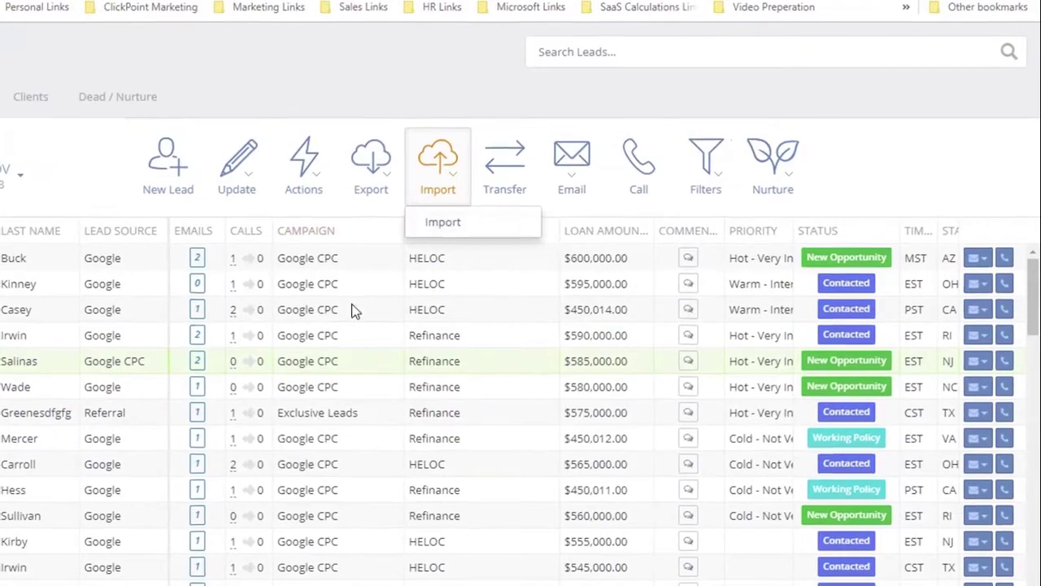
{"action": "left_click", "coordinate": [353, 310]}
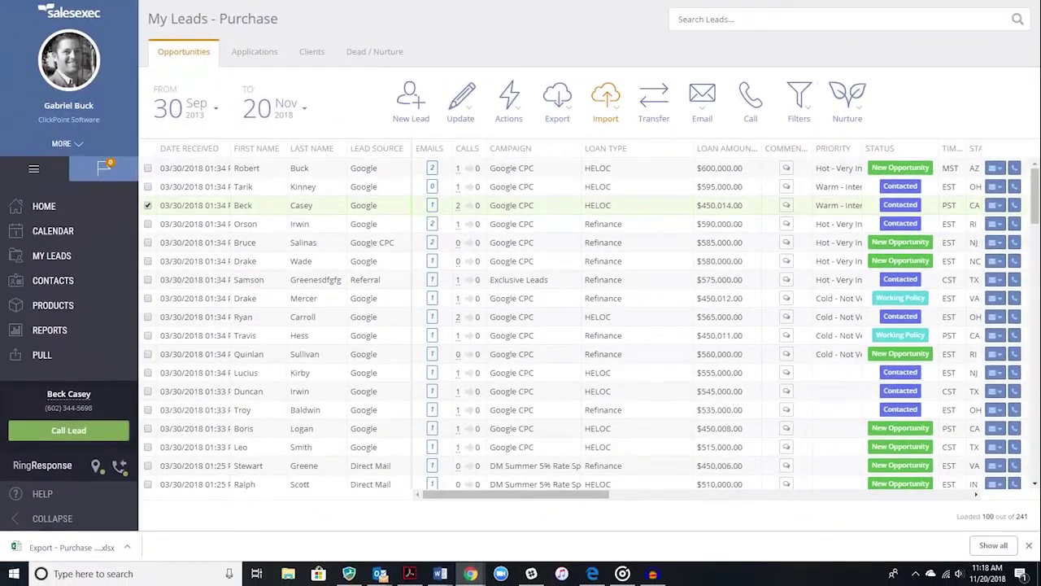
{"action": "left_click", "coordinate": [787, 122]}
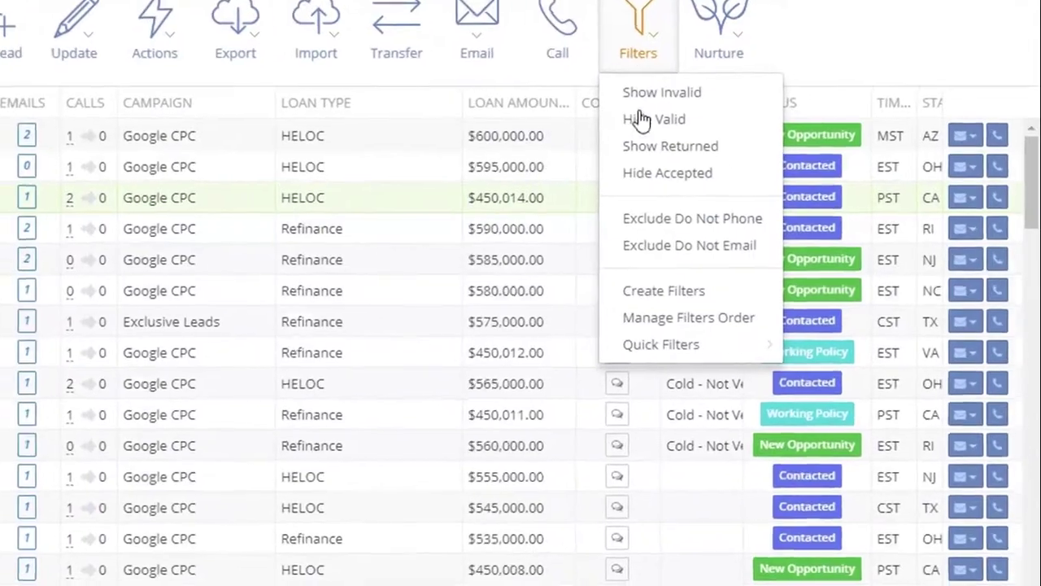
{"action": "left_click", "coordinate": [651, 292]}
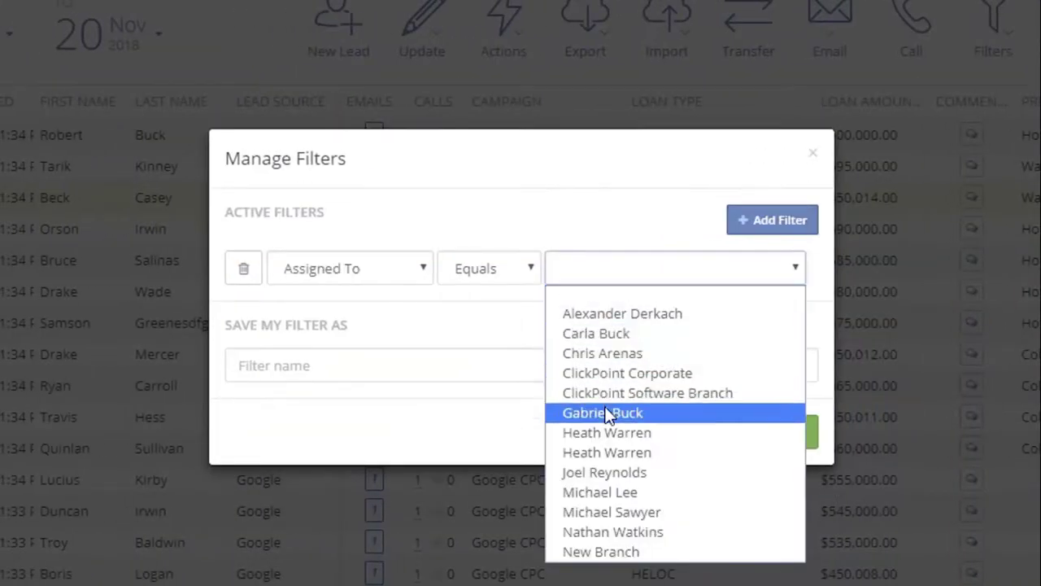
{"action": "left_click", "coordinate": [610, 414]}
{"action": "left_click", "coordinate": [513, 372]}
{"action": "type", "text": "Gabe"}
{"action": "left_click", "coordinate": [722, 442]}
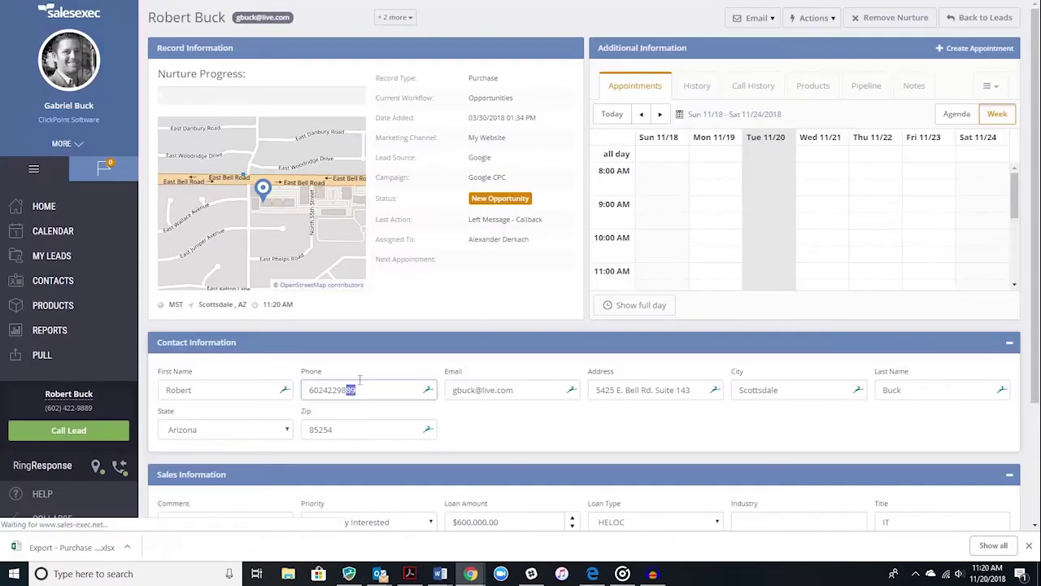
Append the two missing final digits to the lead's Phone field in Contact Information.
{"action": "left_click", "coordinate": [371, 376]}
{"action": "type", "text": "67"}
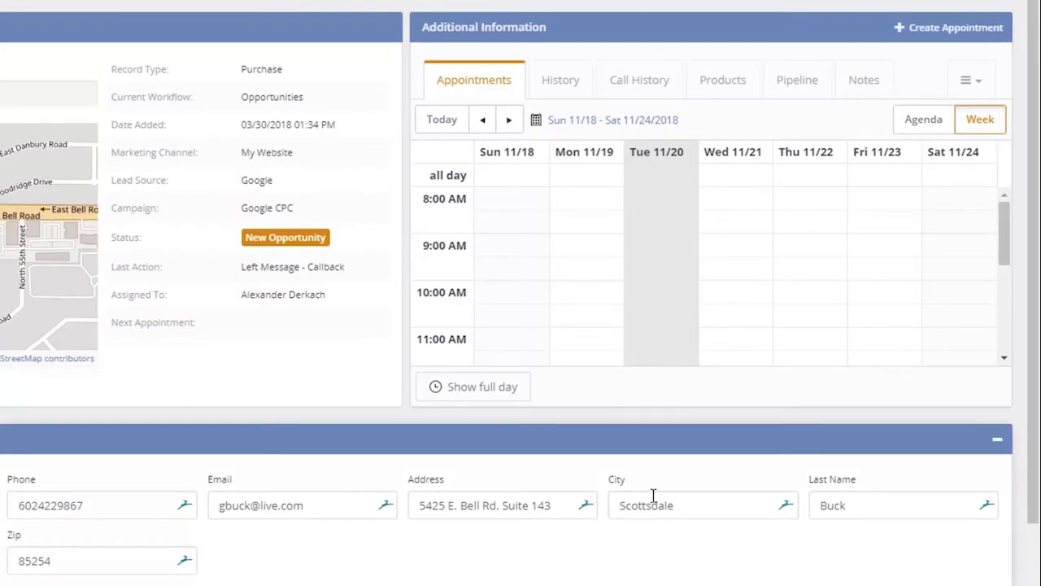
Open the lead's History tab and view the Edited Fields for its email-address change.
{"action": "left_click", "coordinate": [566, 86]}
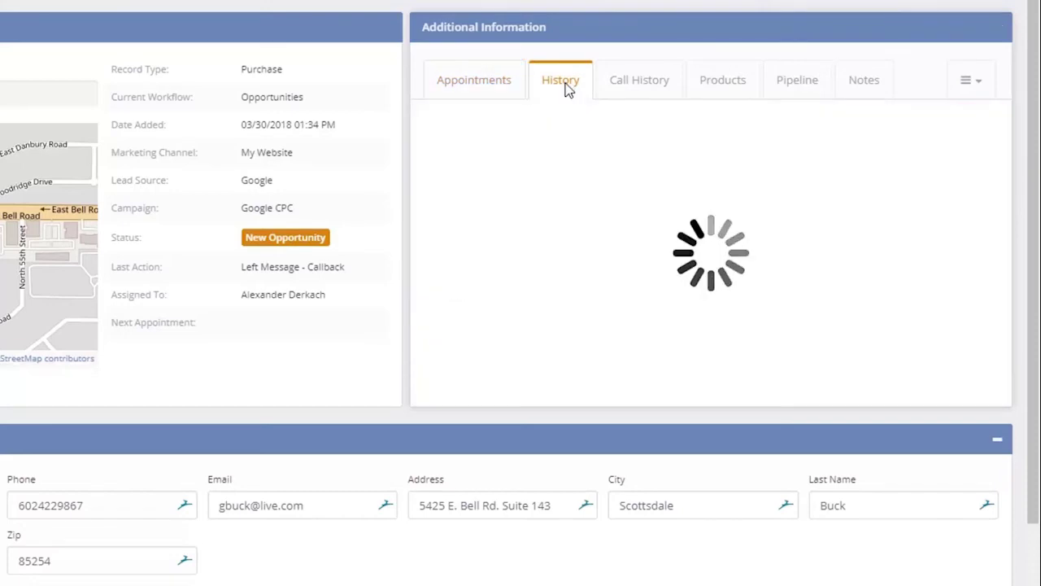
{"action": "scroll", "coordinate": [665, 287], "scroll_direction": "down", "scroll_amount": 2}
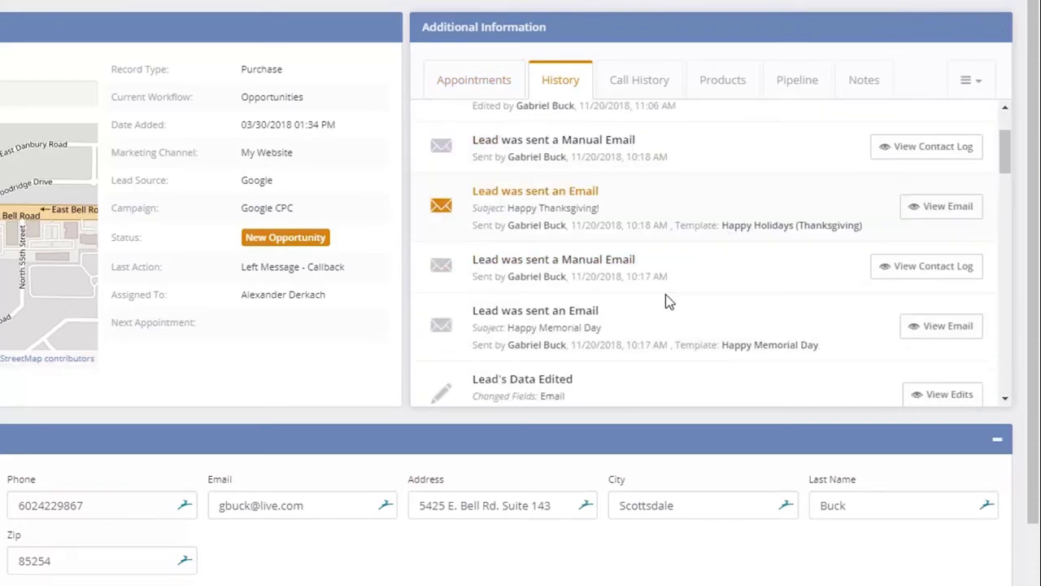
{"action": "scroll", "coordinate": [673, 305], "scroll_direction": "down", "scroll_amount": 2}
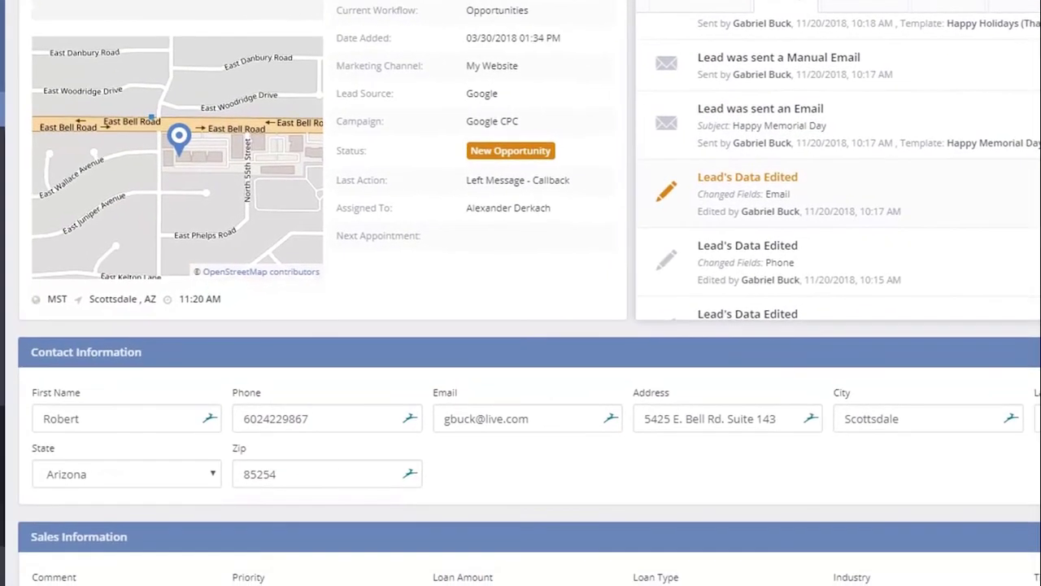
{"action": "left_click", "coordinate": [781, 194]}
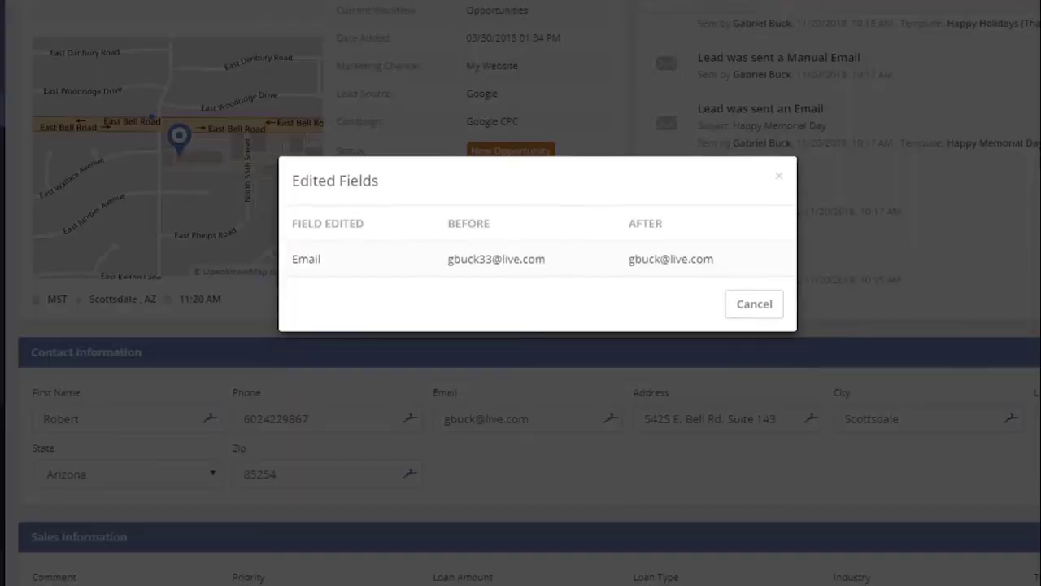
View the latest outbound call's details, then the lead's Email Statistics and Email History.
{"action": "left_click", "coordinate": [779, 174]}
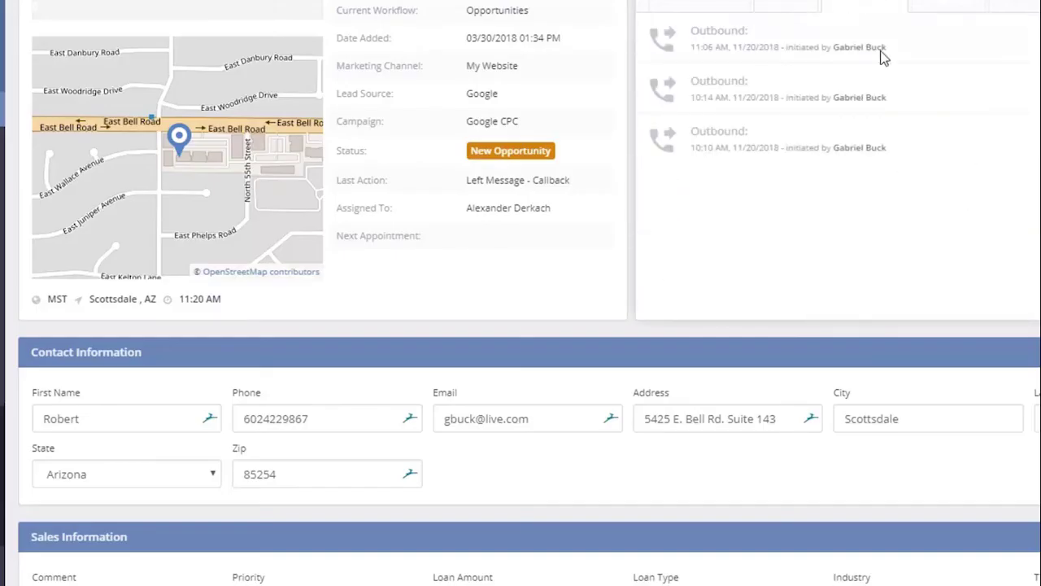
{"action": "left_click", "coordinate": [718, 38]}
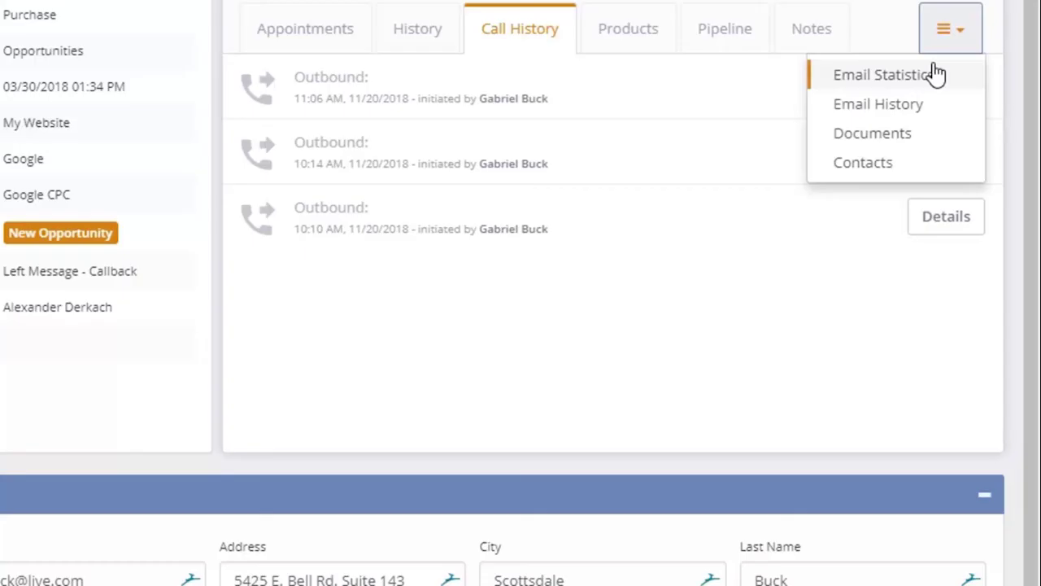
{"action": "left_click", "coordinate": [932, 73]}
{"action": "left_click", "coordinate": [945, 31]}
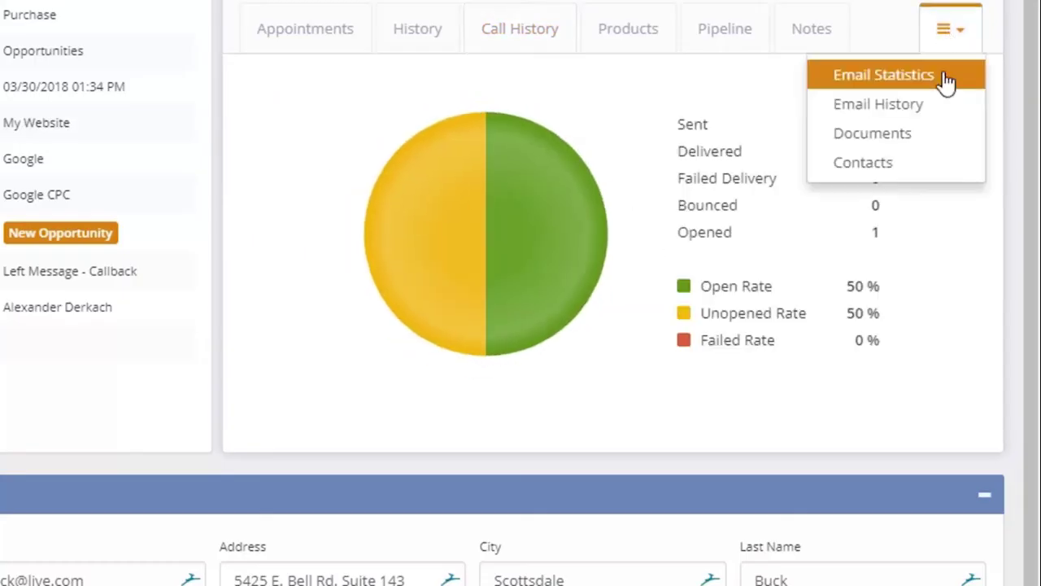
{"action": "left_click", "coordinate": [936, 115]}
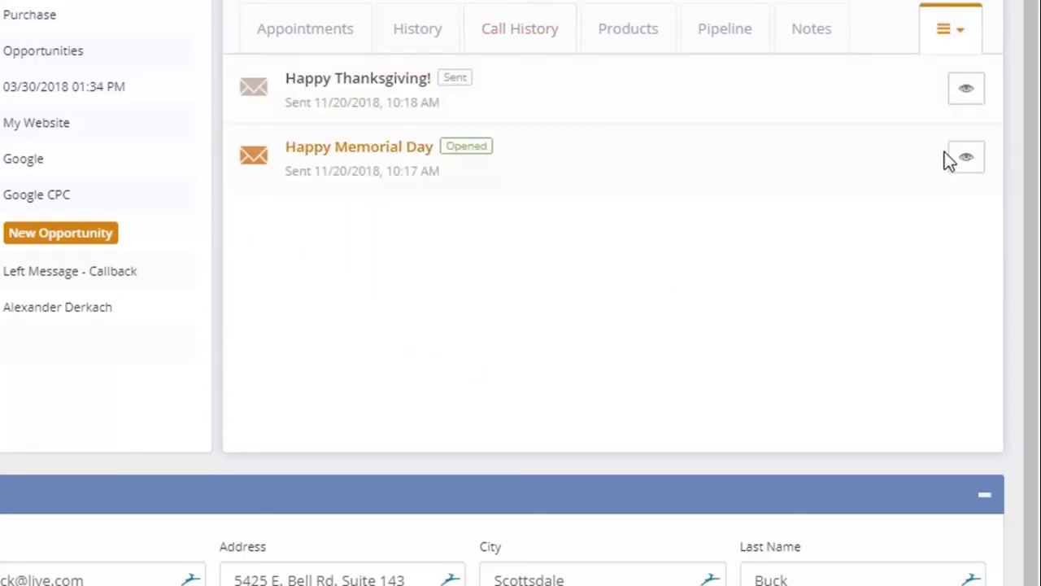